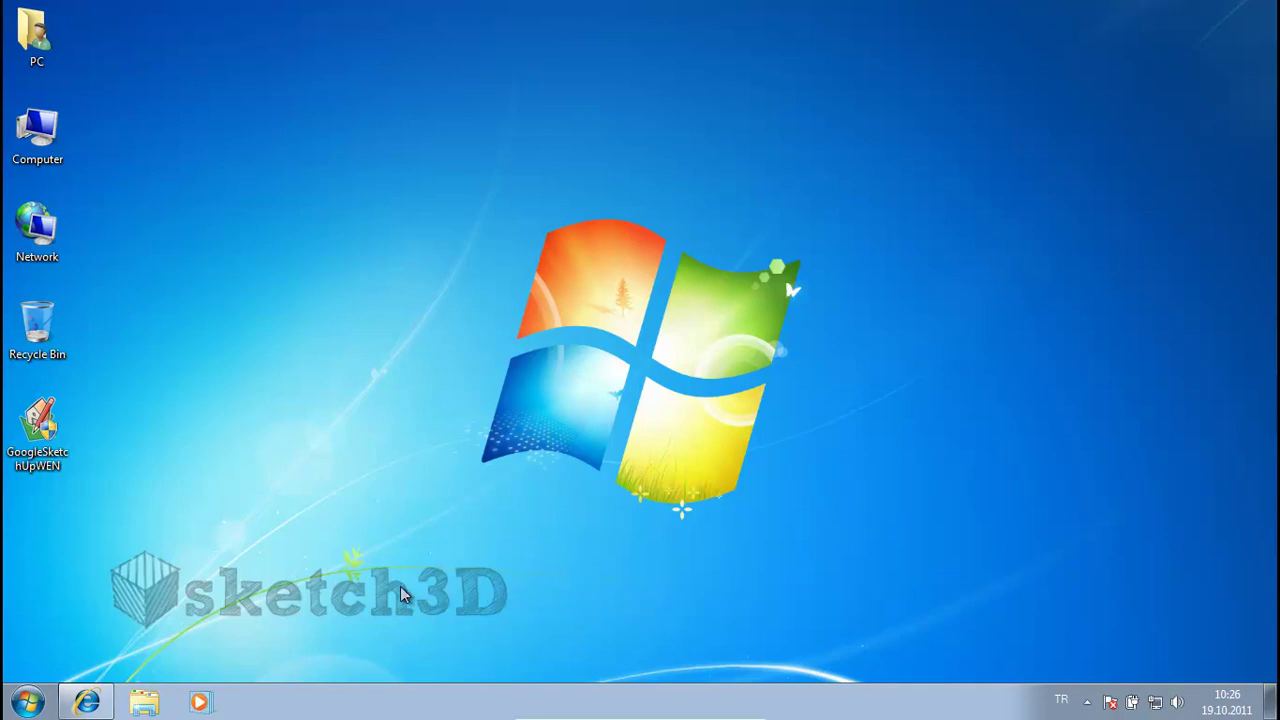
In Internet Explorer, agree to the Google SketchUp 8 license and start the download
left_click(86, 701)
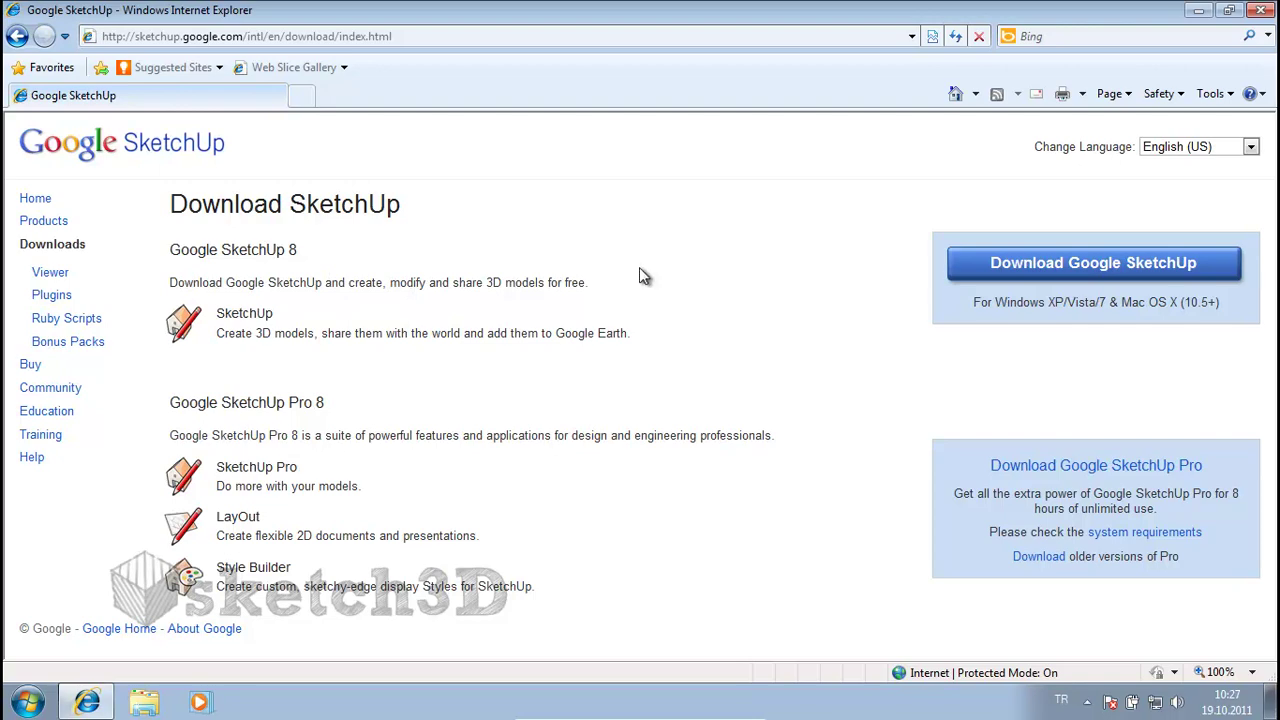
left_click(1070, 266)
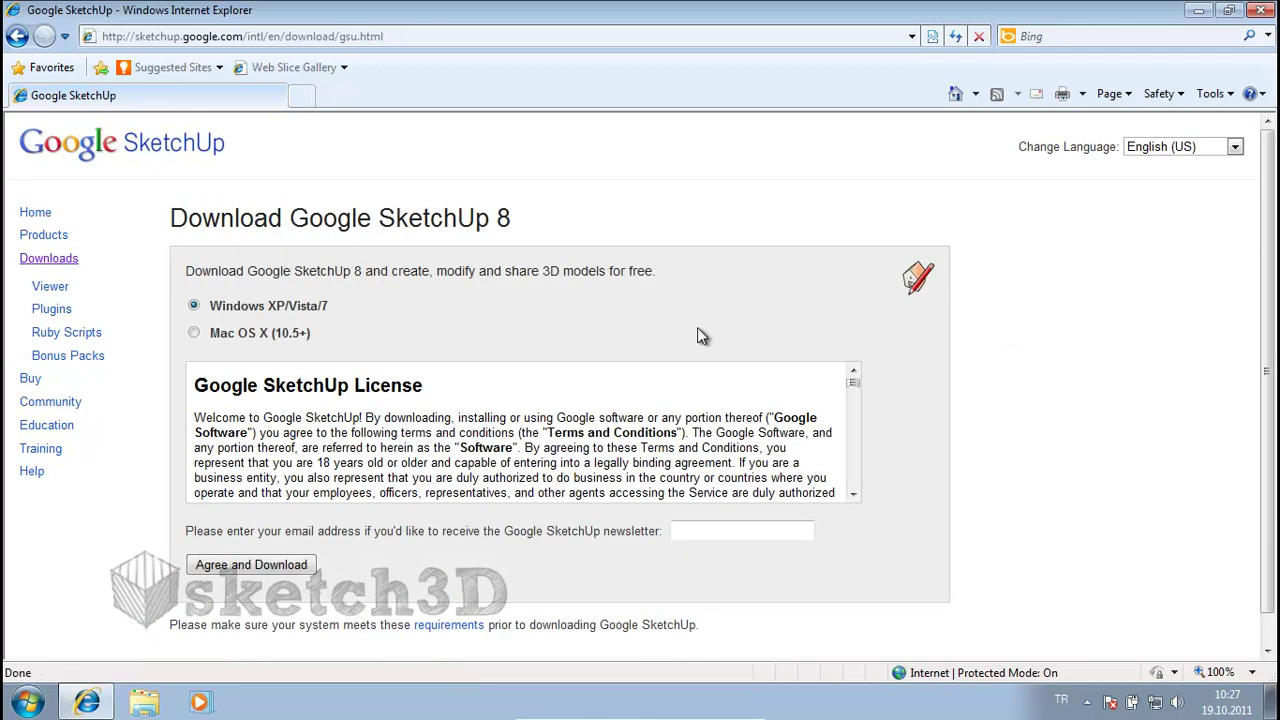
left_click(236, 566)
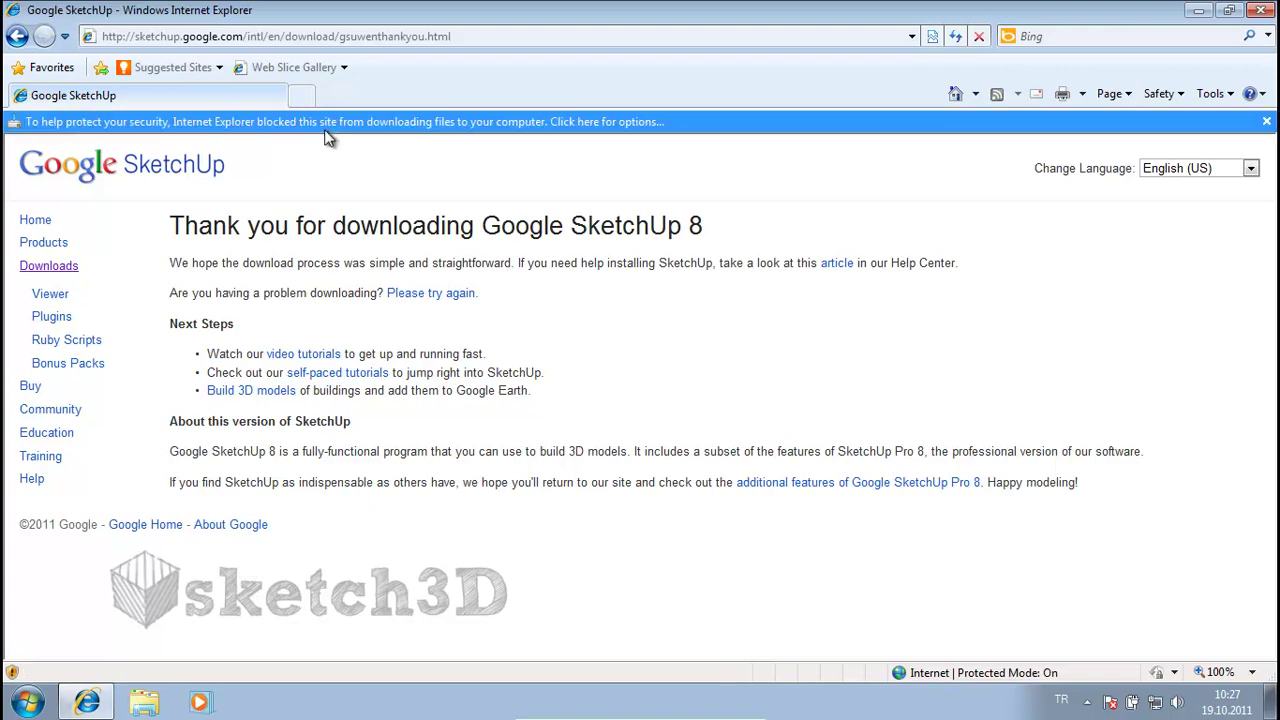
Allow the blocked installer download, dismiss the security warning, and minimize the browser
left_click(329, 124)
left_click(345, 140)
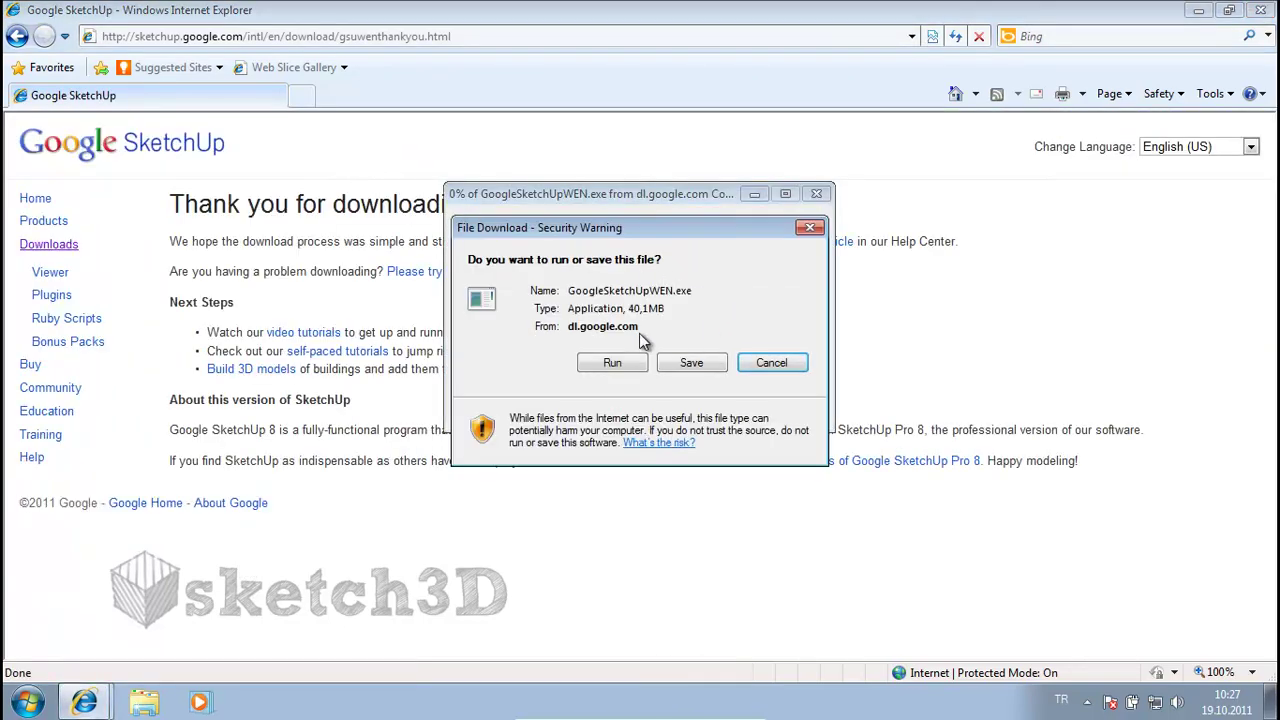
left_click(777, 364)
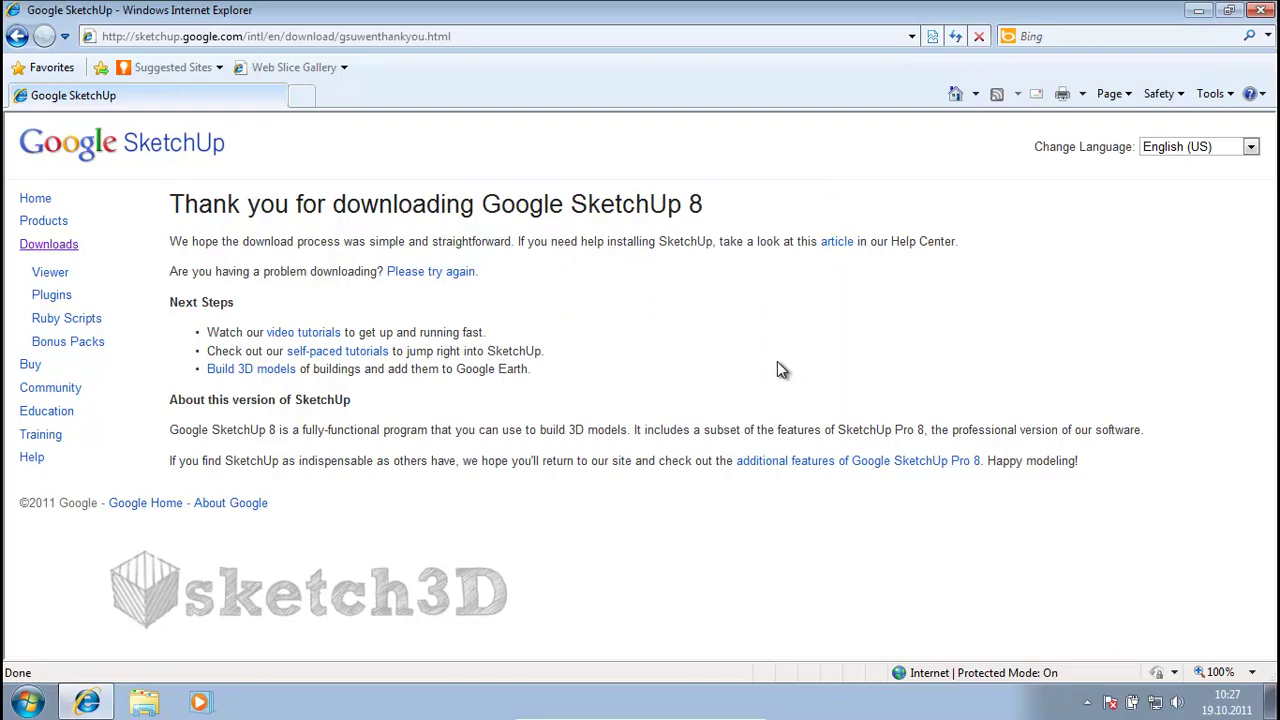
left_click(1199, 10)
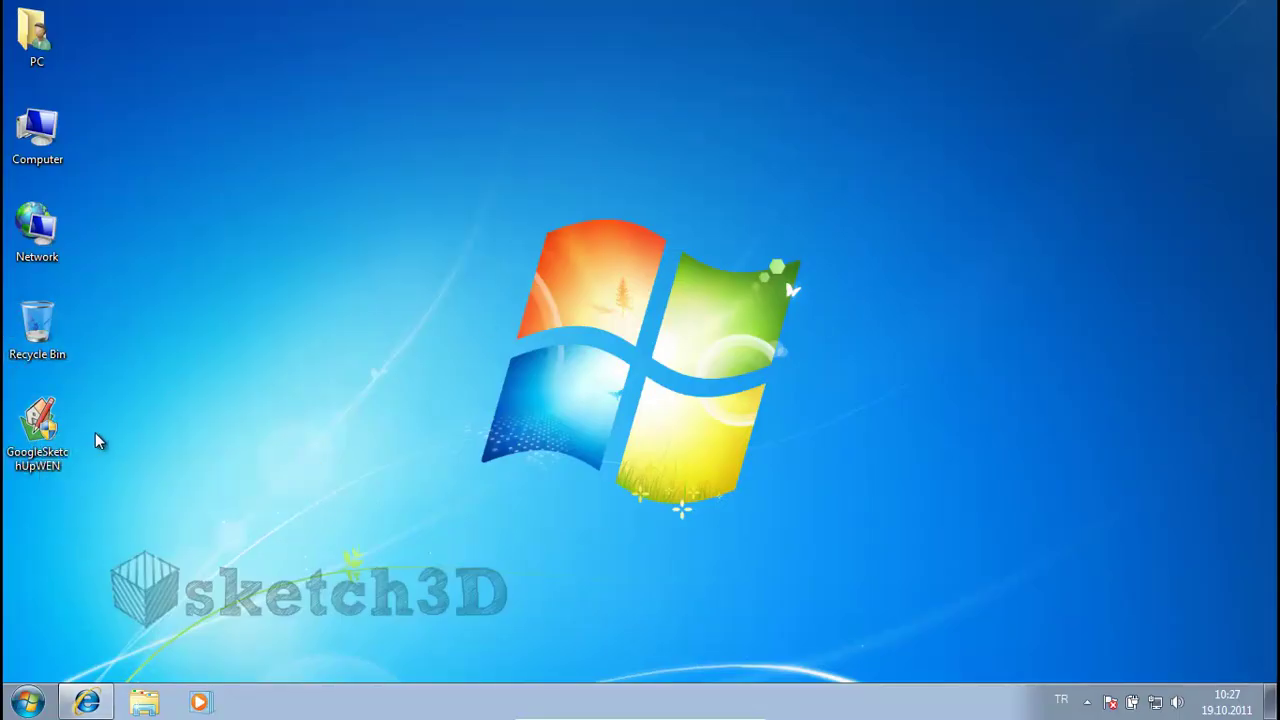
Run the GoogleSketchUpWEN installer from the desktop and approve it in User Account Control
double_click(50, 437)
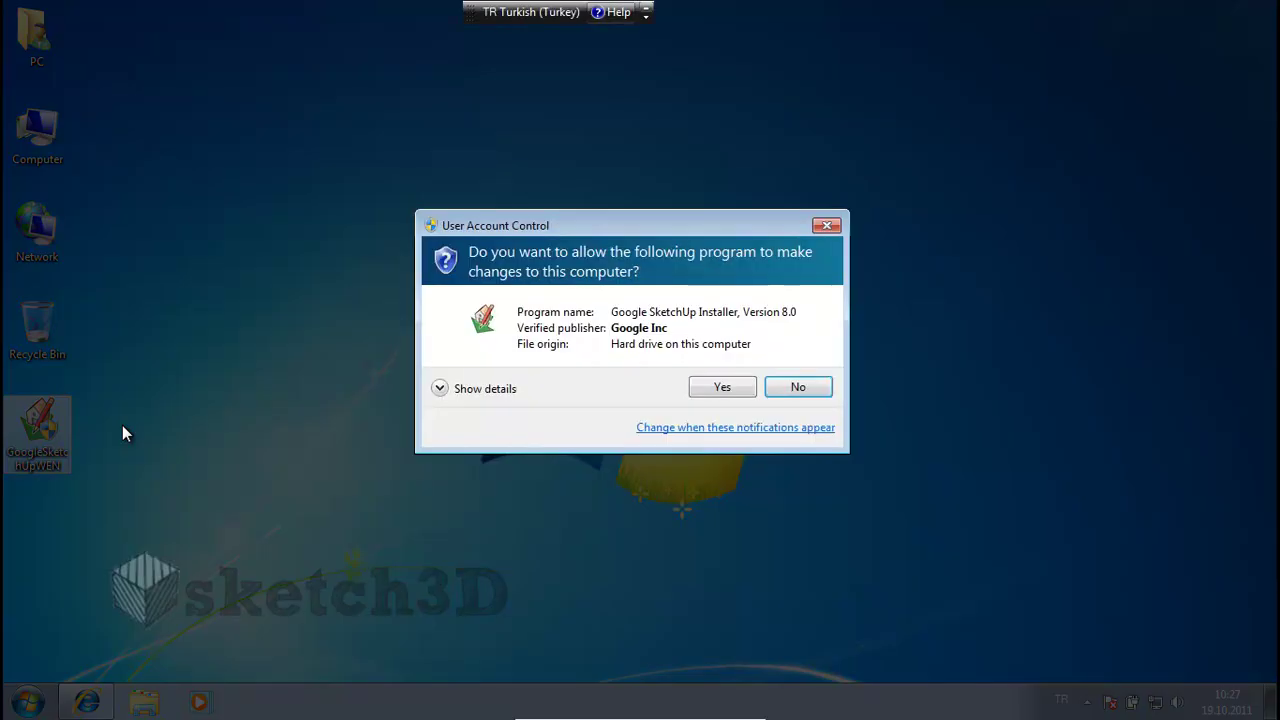
left_click(730, 388)
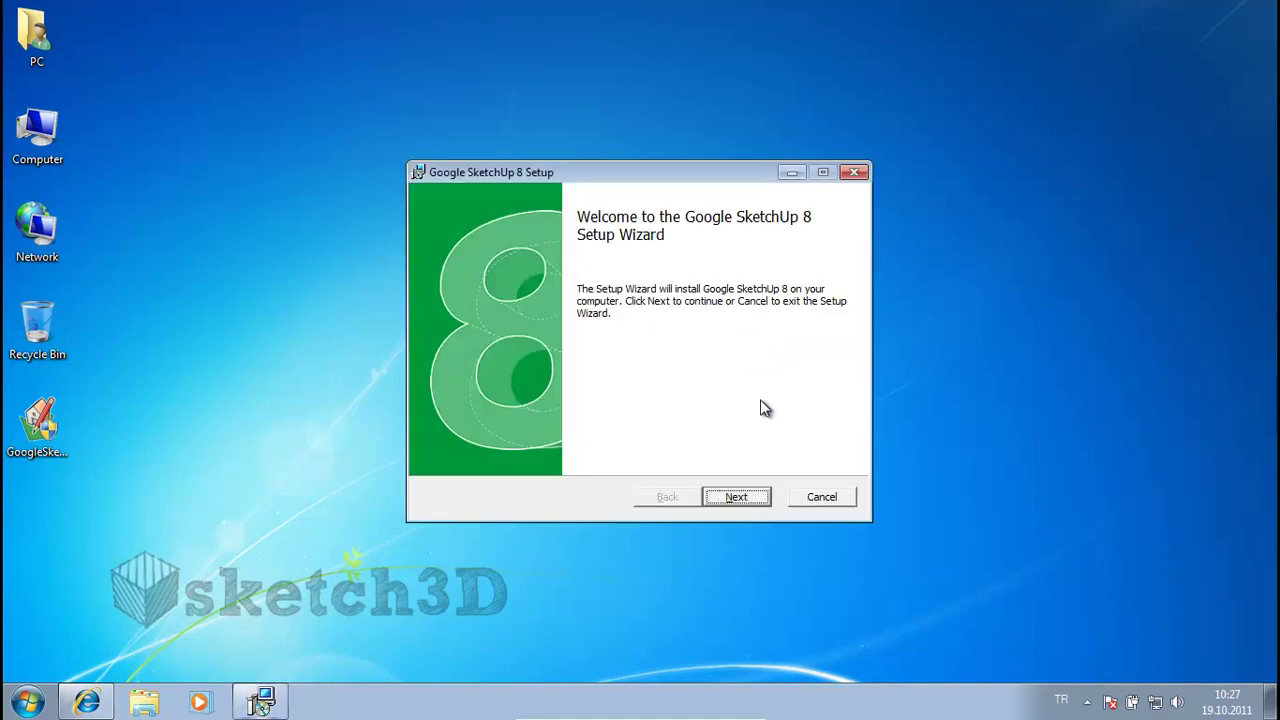
Accept the SketchUp 8 license terms and keep the default C:\Program Files\Google\Google SketchUp 8\ folder
left_click(734, 496)
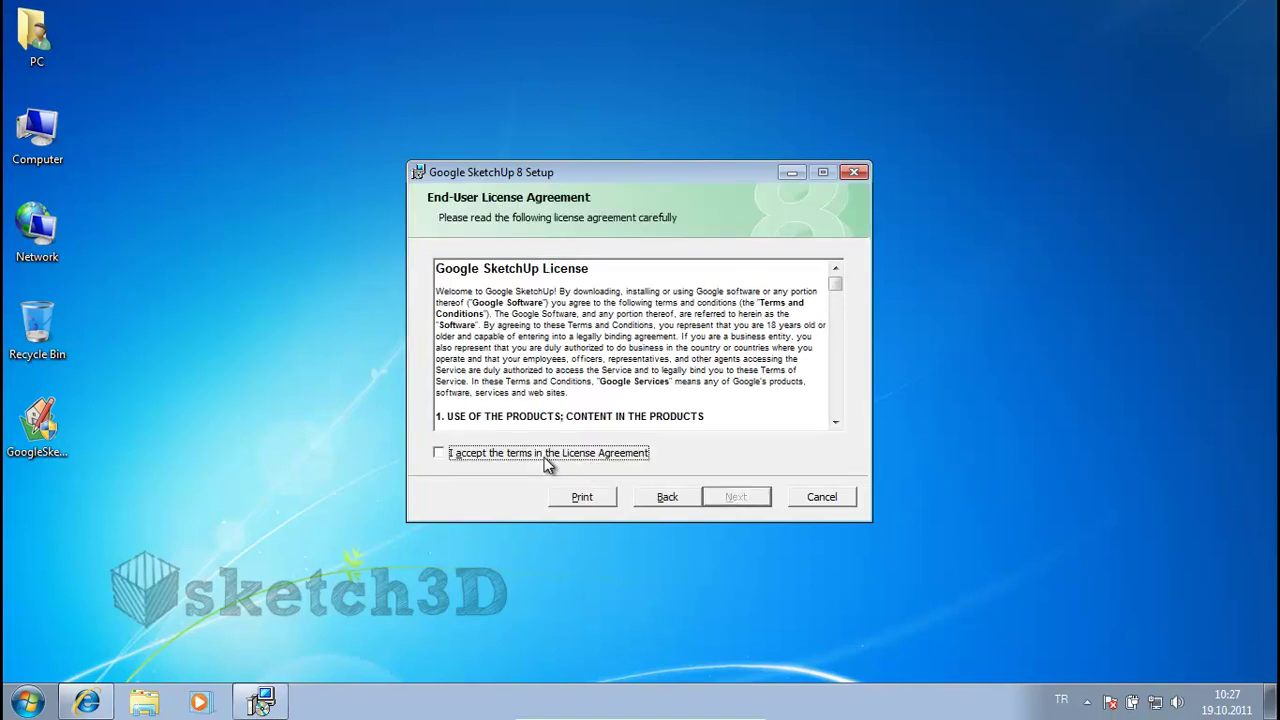
left_click(439, 453)
left_click(734, 497)
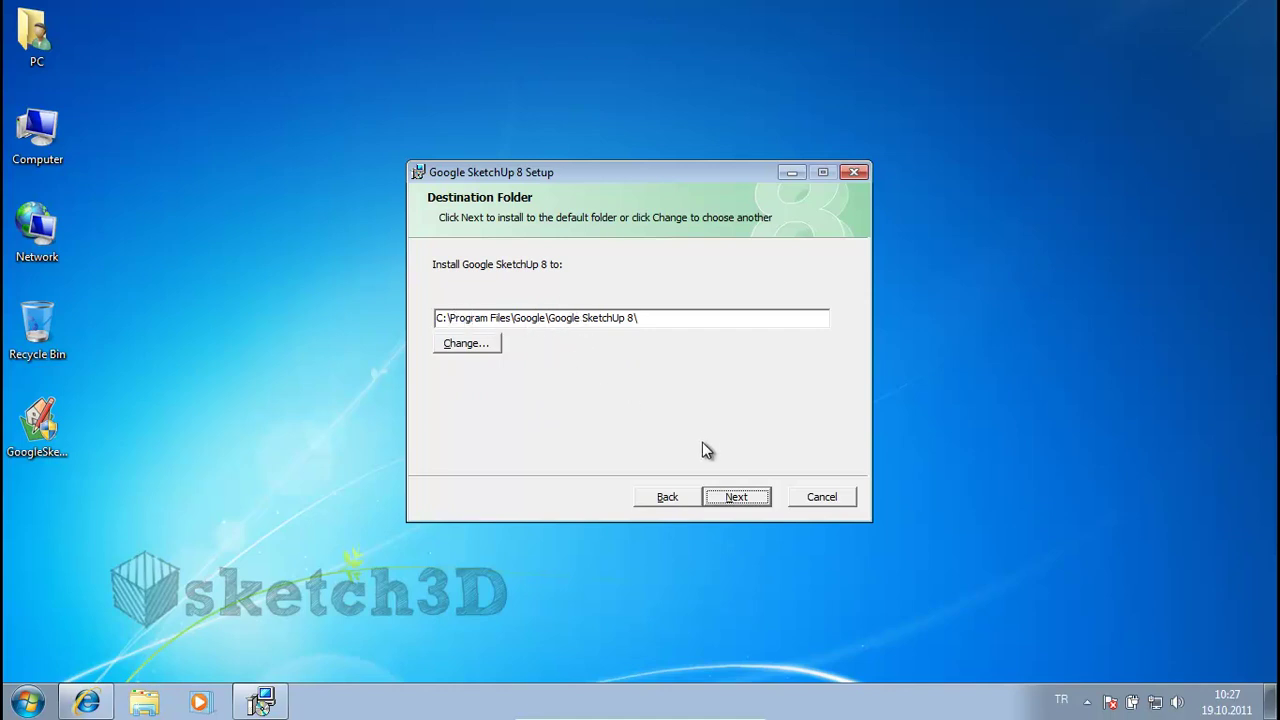
left_click(720, 495)
Install SketchUp 8 and untick 'Install Google Toolbar for Internet Explorer'
left_click(725, 500)
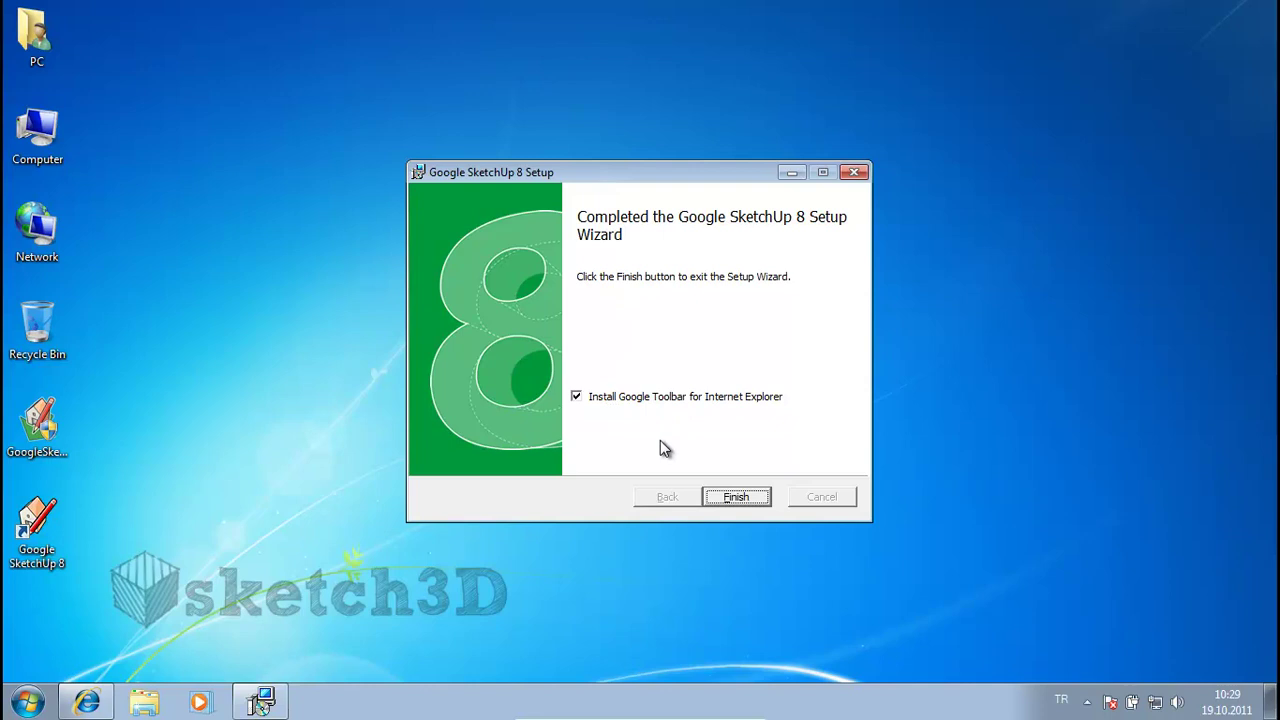
left_click(577, 397)
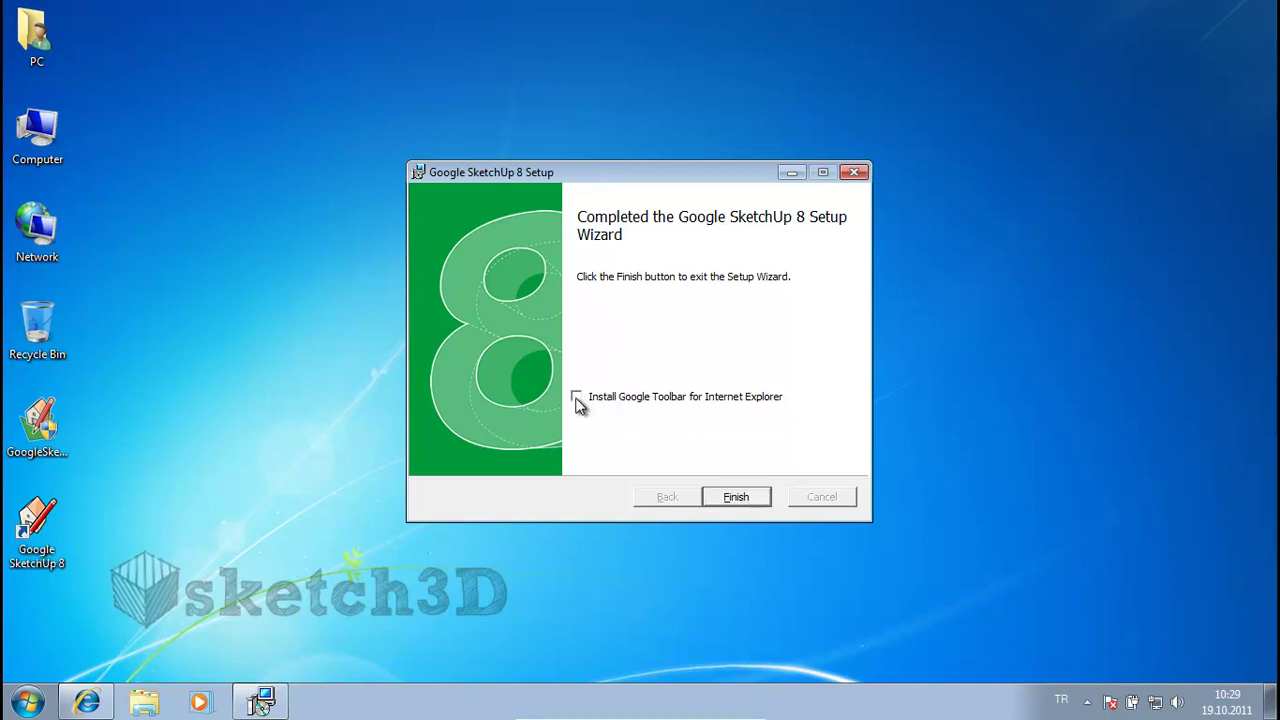
Finish the setup wizard and launch Google SketchUp 8 from its desktop shortcut
left_click(737, 494)
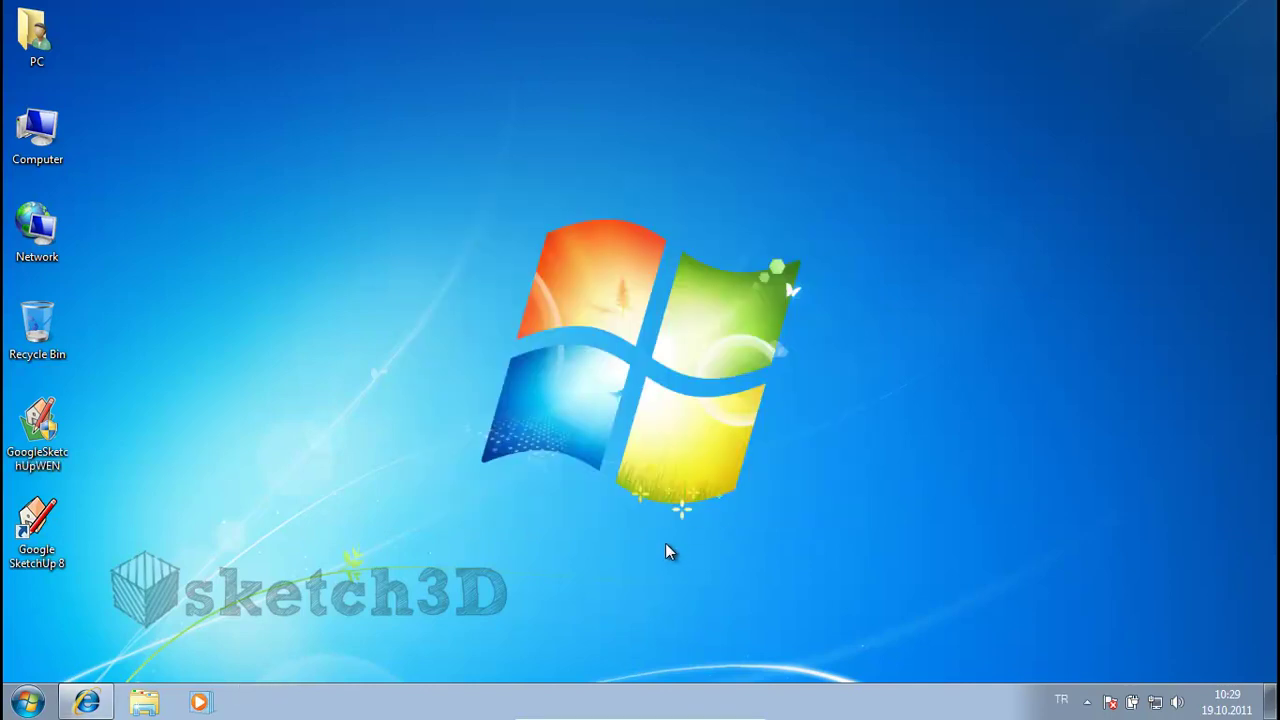
double_click(58, 553)
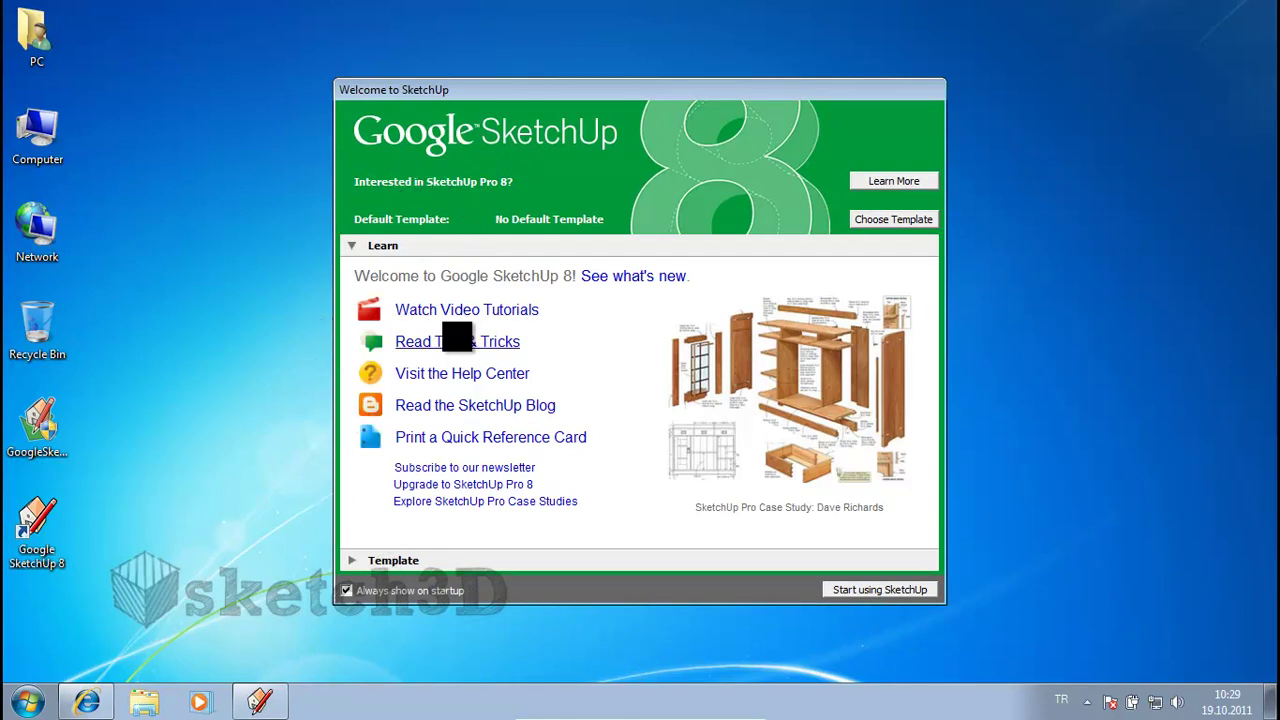
Choose Architectural Design - Millimeters from the template list as the default template
left_click(883, 222)
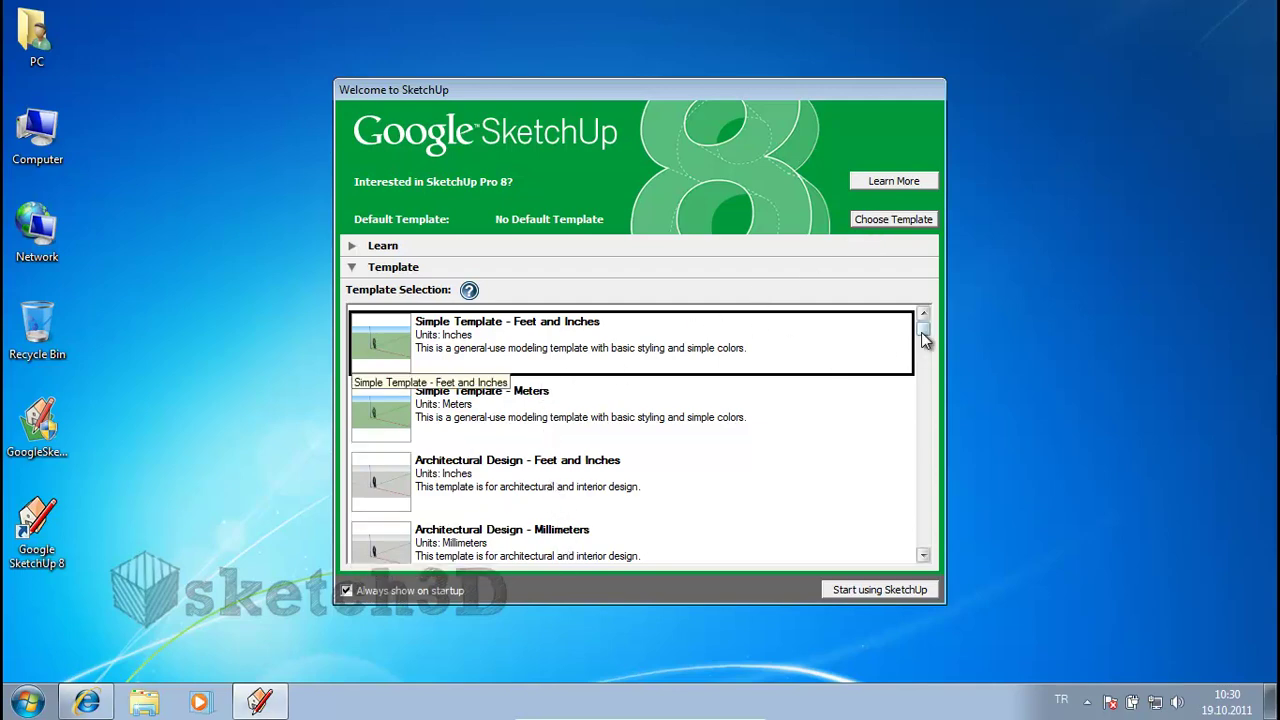
mouse_move(921, 332)
left_mouse_down()
mouse_move(905, 480)
mouse_move(920, 322)
left_mouse_up()
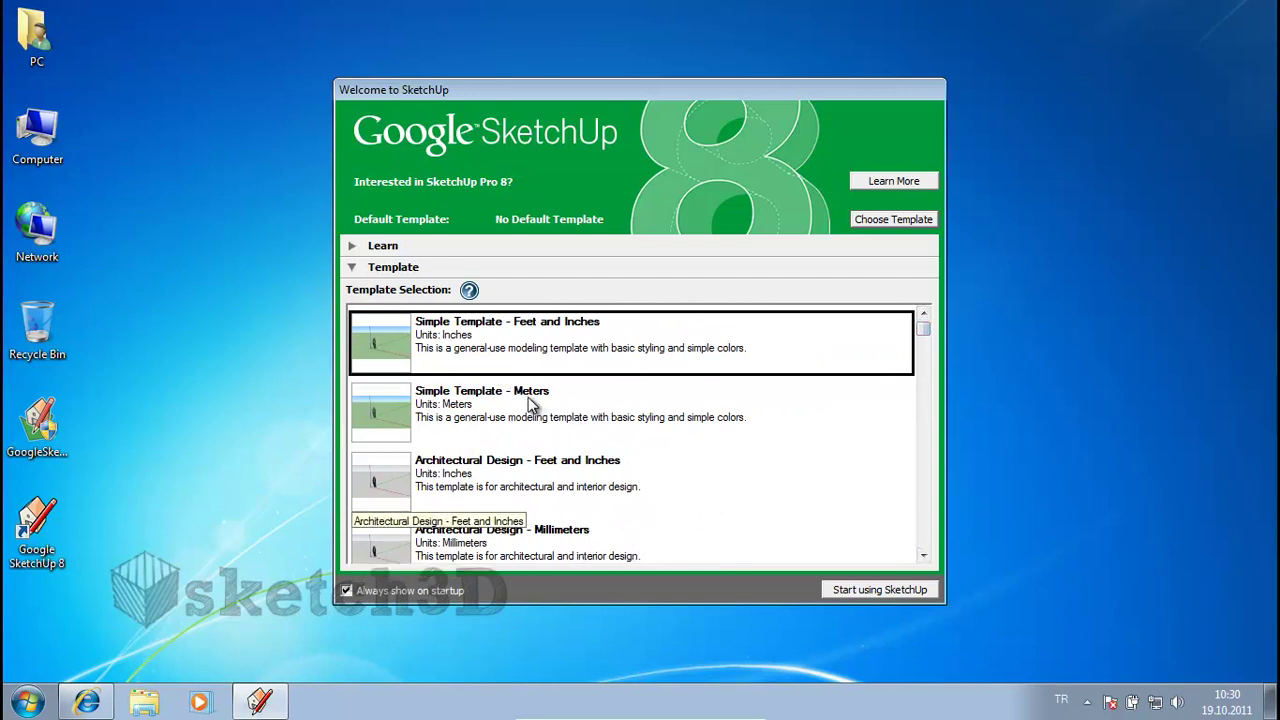
left_click(585, 556)
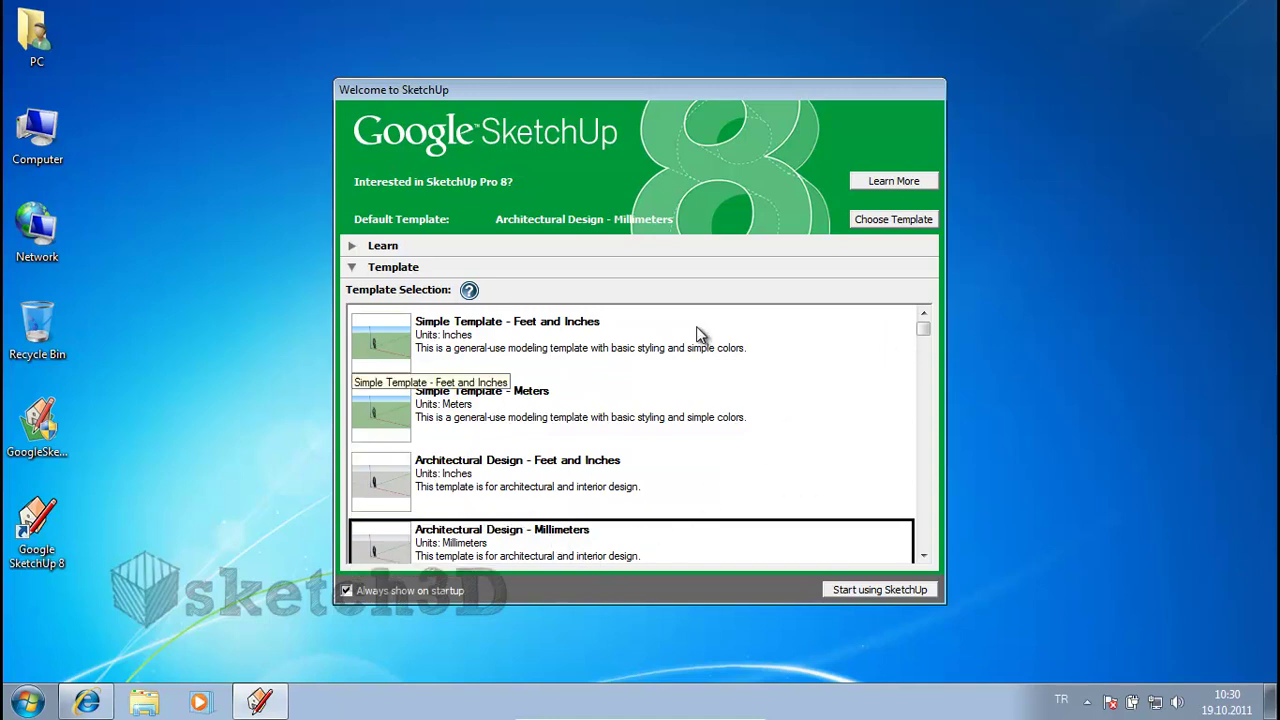
scroll(924, 340, "down", 1)
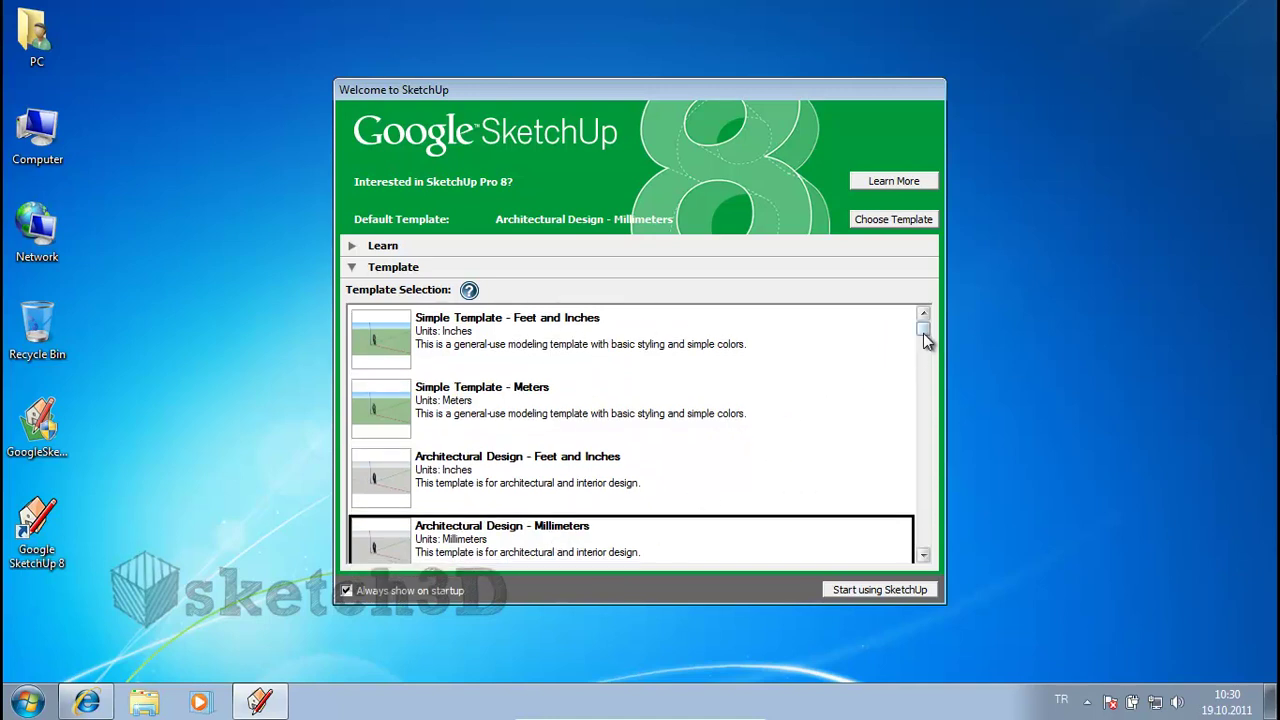
left_click_drag(924, 340, 923, 420)
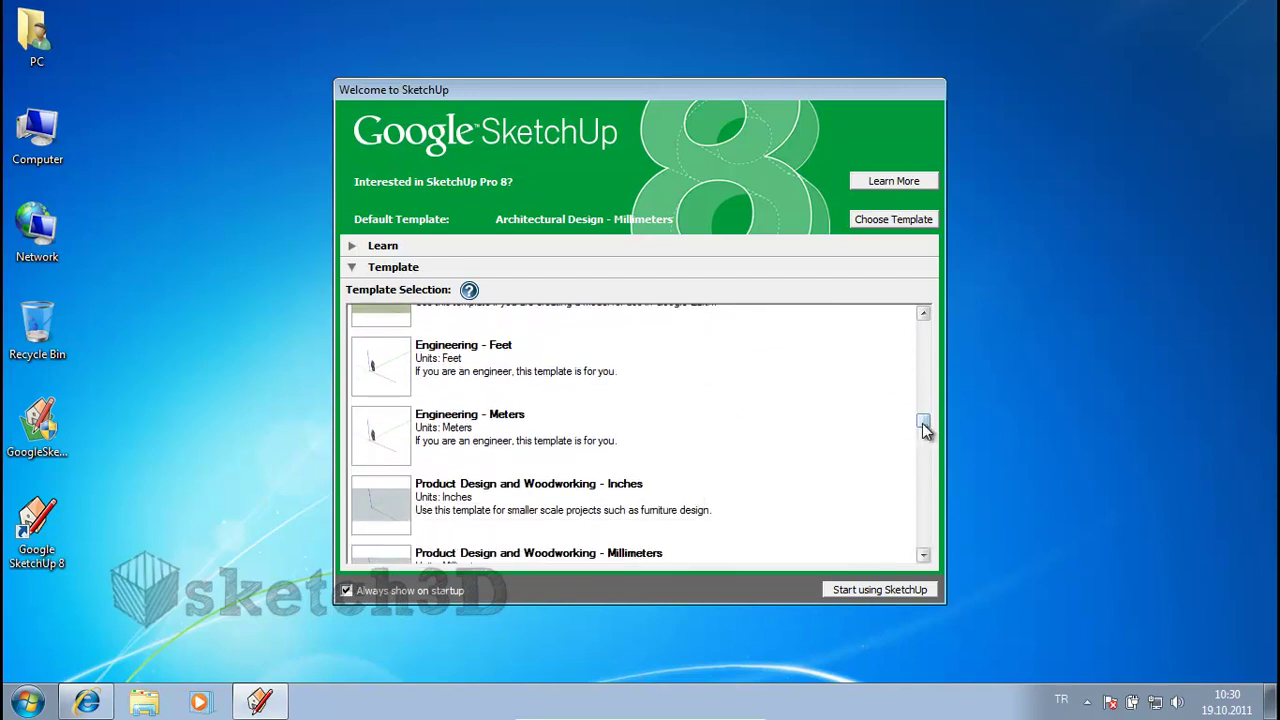
mouse_move(923, 423)
left_mouse_down()
mouse_move(910, 519)
mouse_move(923, 329)
left_mouse_up()
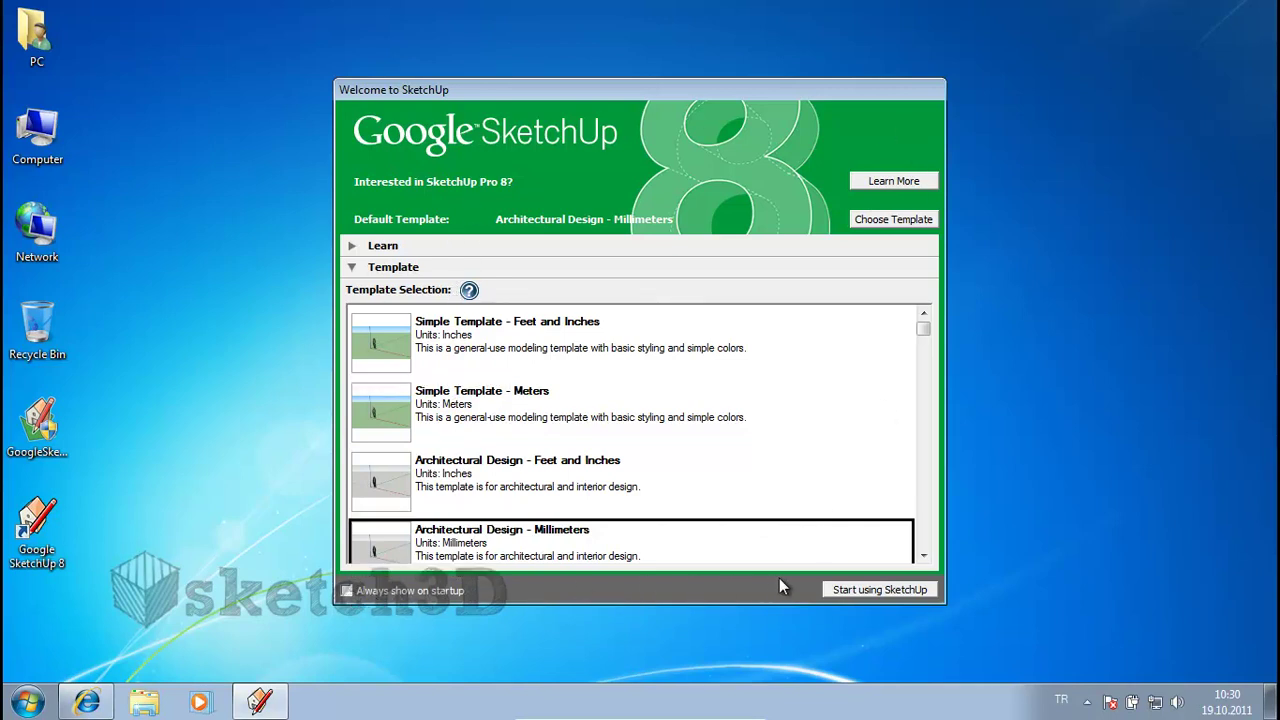
Start a new model, close the Instructor panel, and enable the Large Tool Set toolbar
left_click(871, 597)
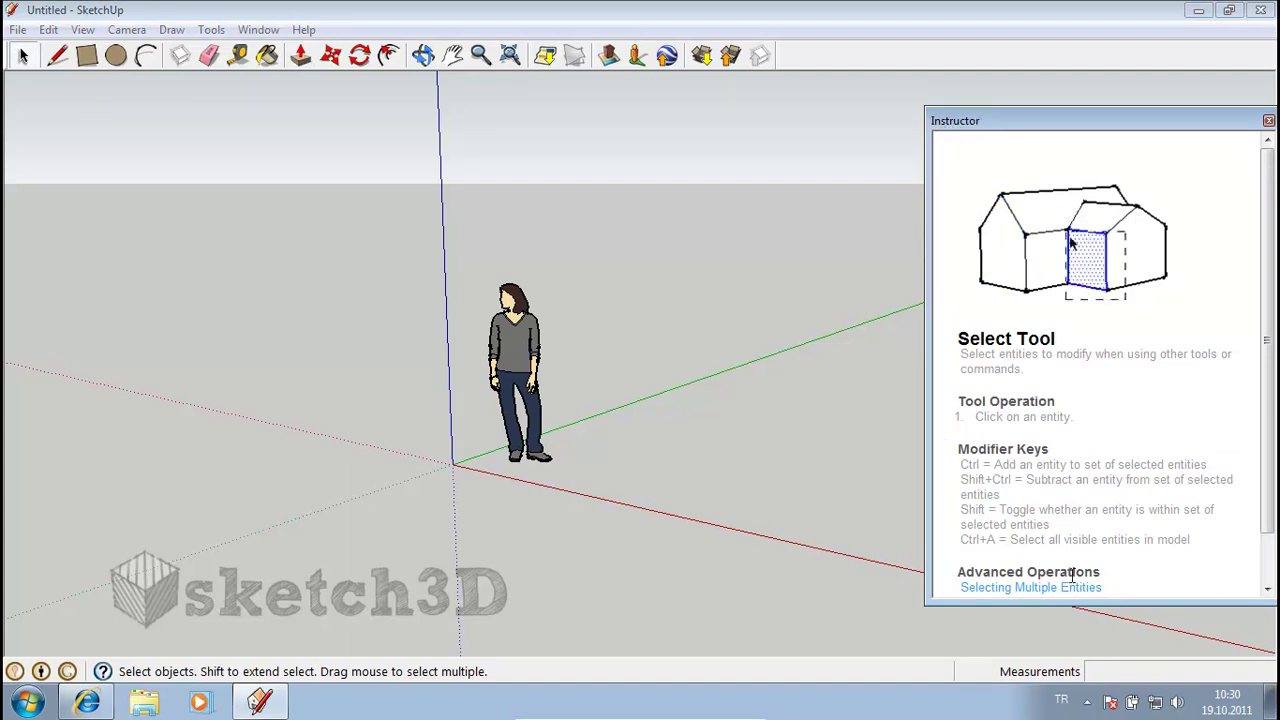
left_click_drag(1230, 126, 1222, 122)
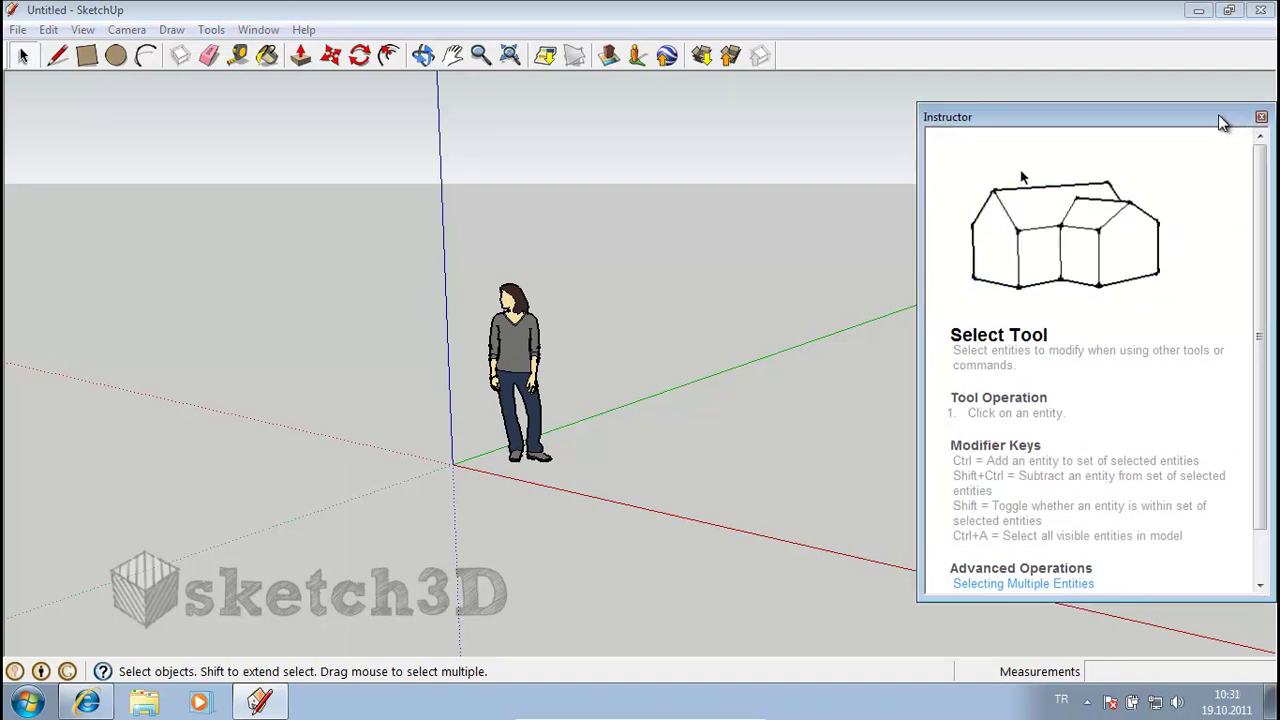
left_click(1261, 117)
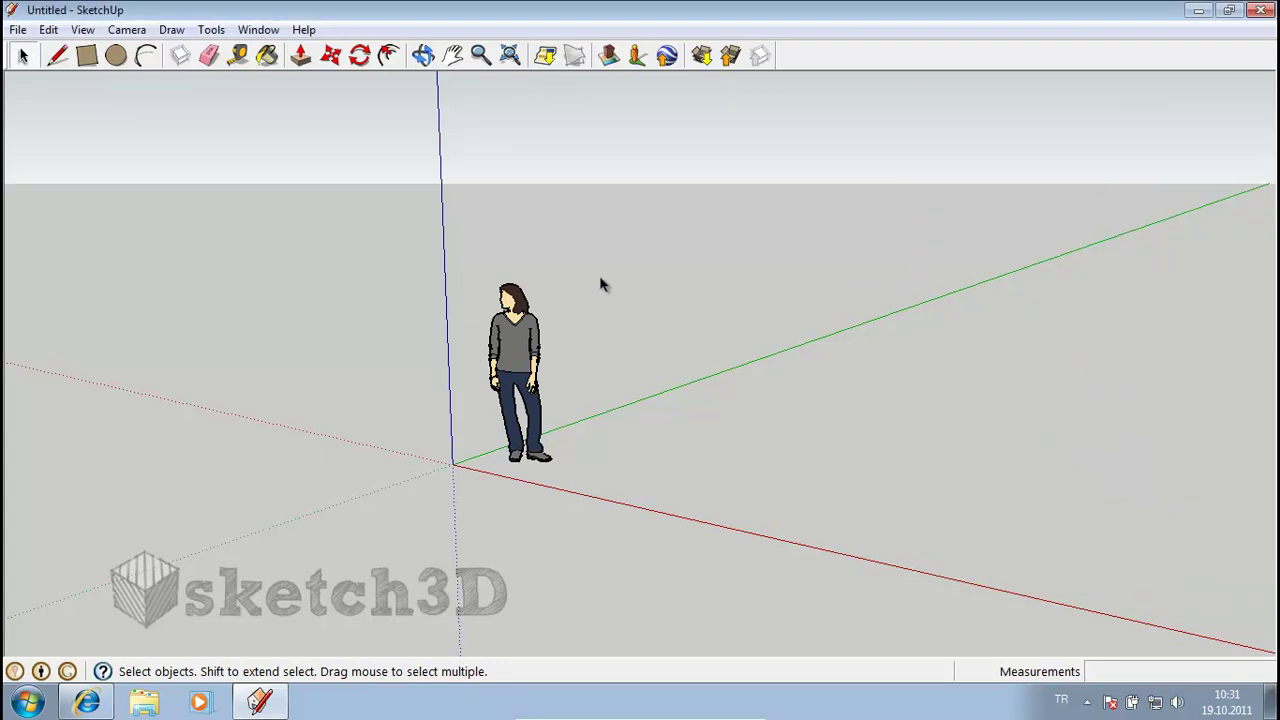
left_click(82, 30)
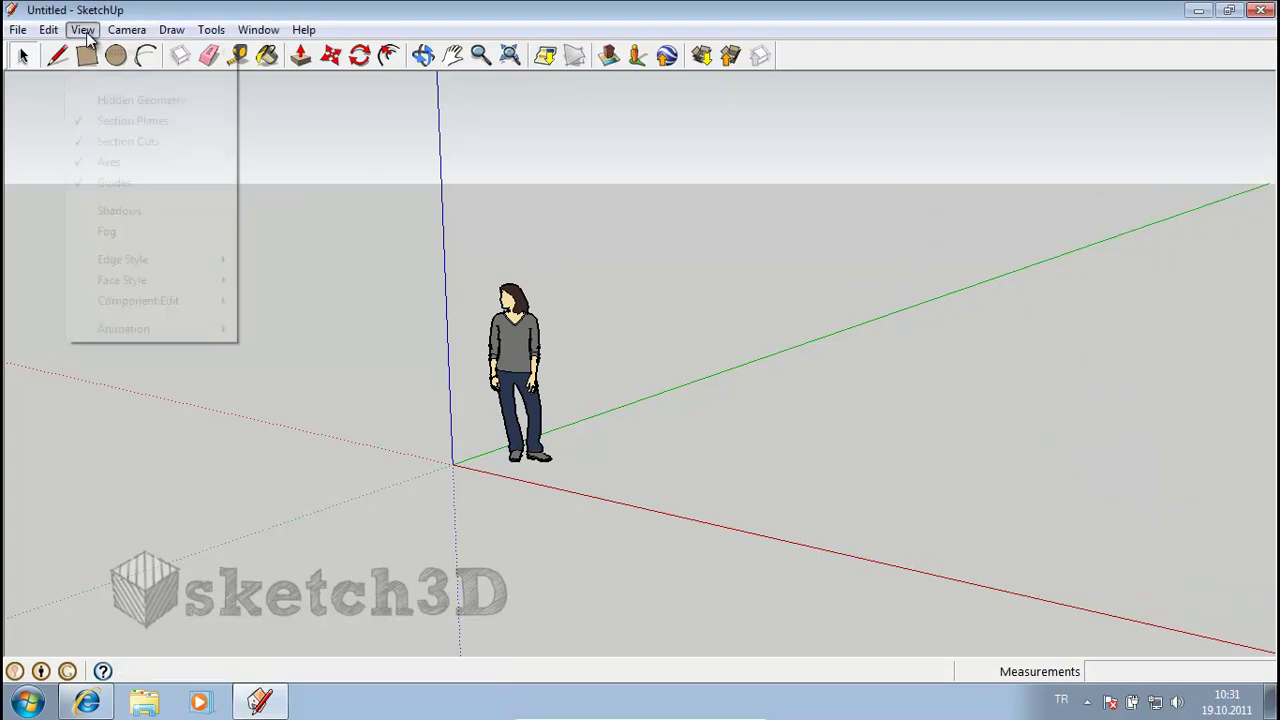
left_click(277, 72)
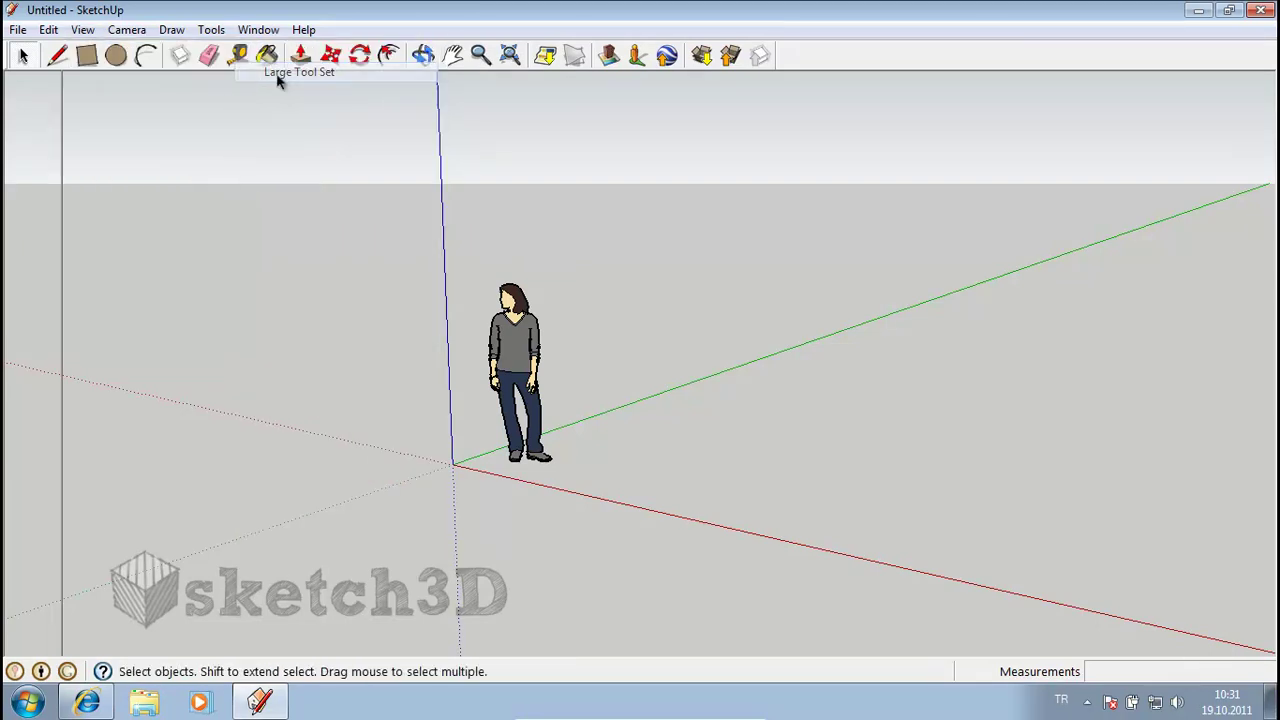